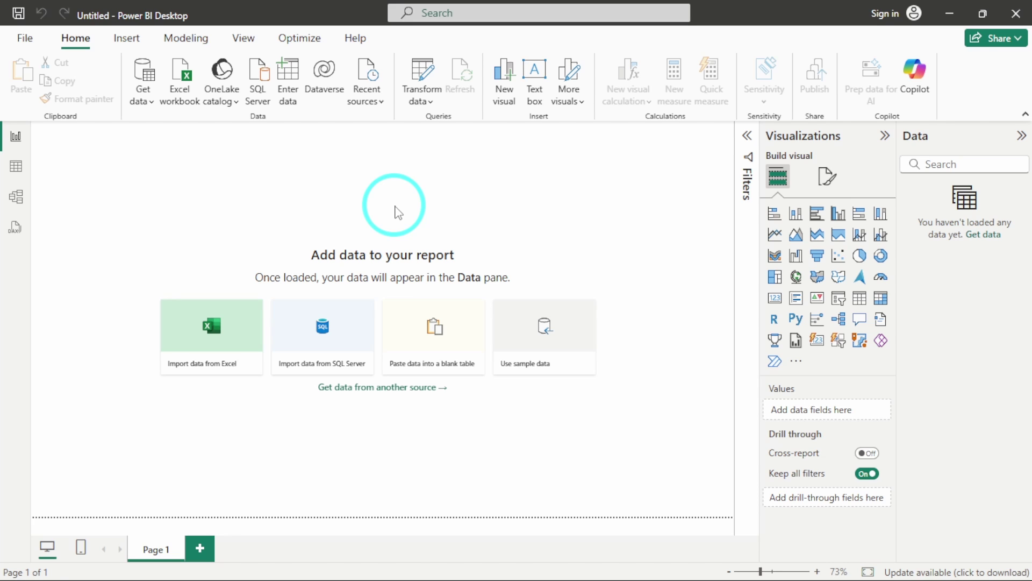
# In Teams, show the Sales Data channel's Files tab, whose Documents folder is empty.
pyautogui.hotkey('alt', 'Tab')
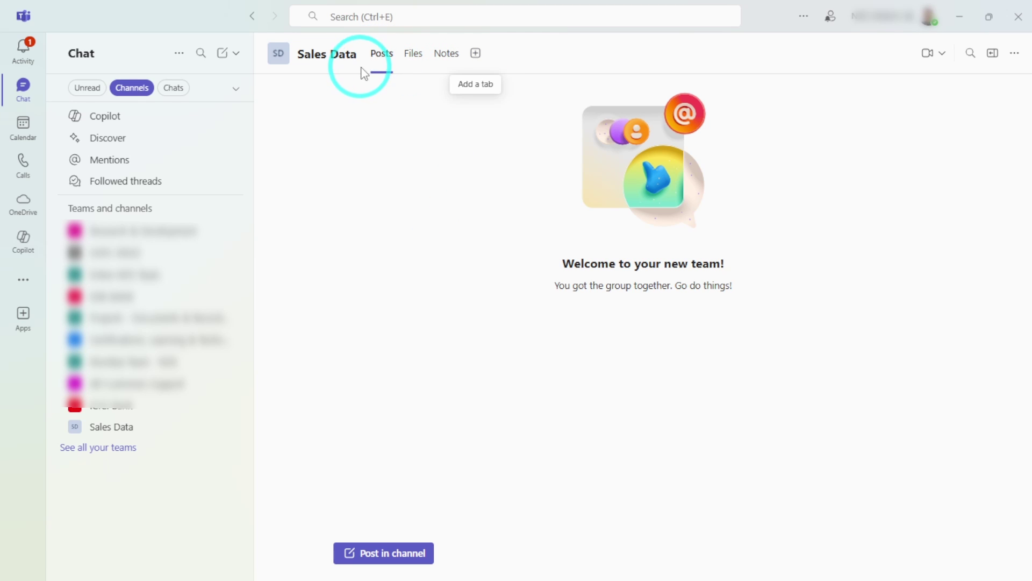
pyautogui.click(409, 68)
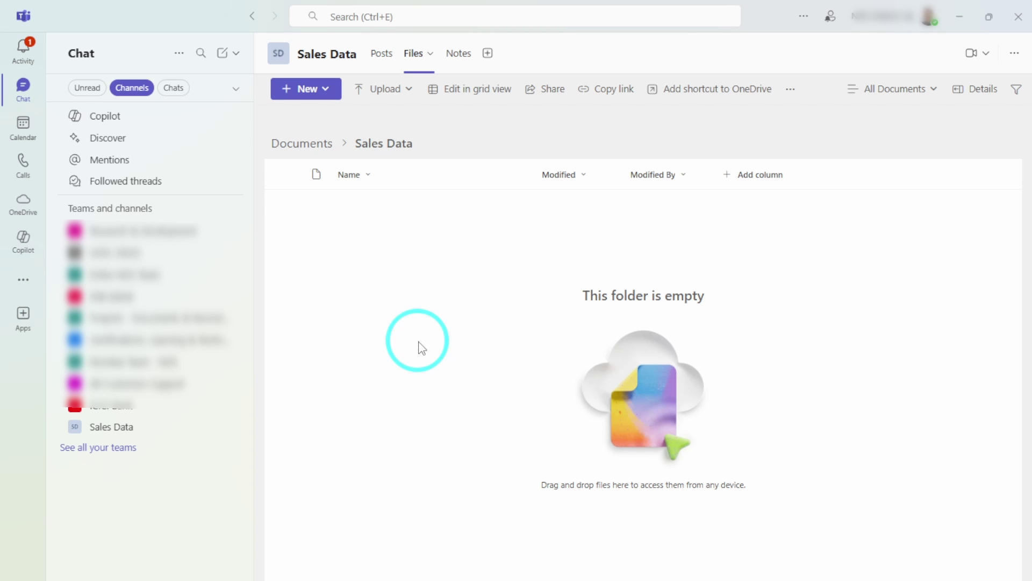
# Upload Apr_25_Sales.xlsx as a file into the Sales Data channel's Documents folder.
pyautogui.click(393, 93)
pyautogui.click(396, 114)
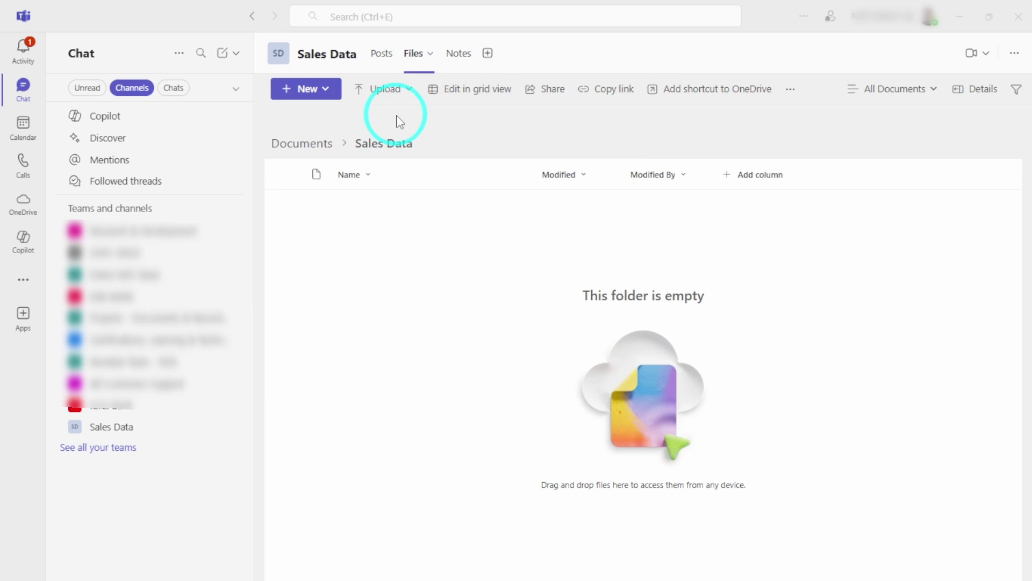
pyautogui.click(334, 139)
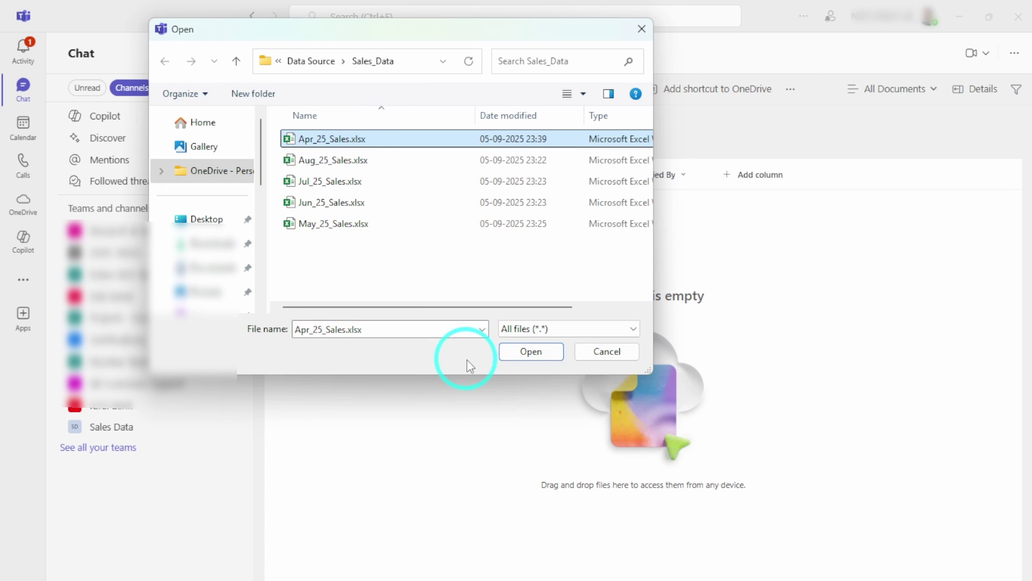
pyautogui.click(518, 355)
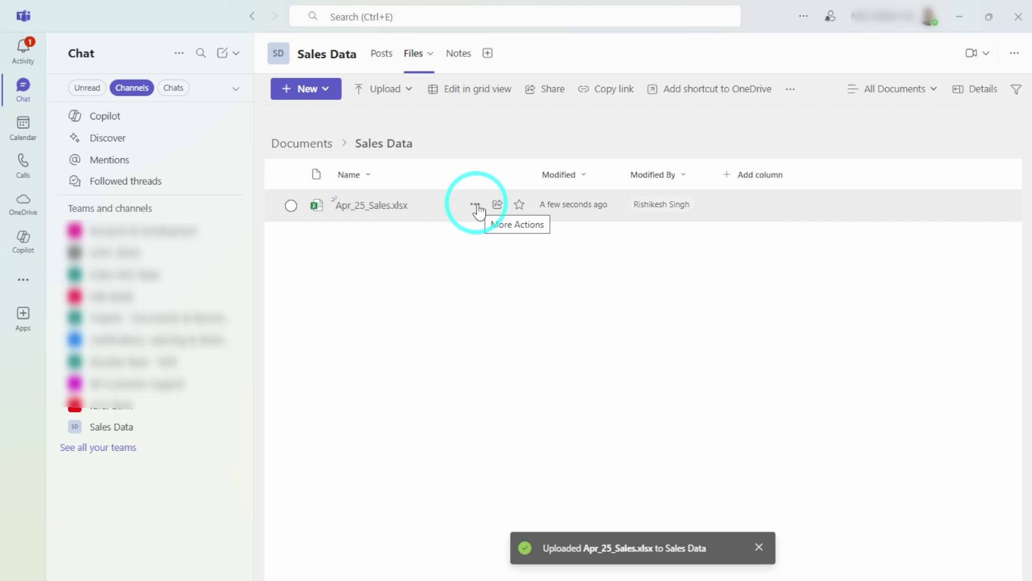
# Copy Apr_25_Sales.xlsx's direct link from its Details pane, then return to Power BI Desktop.
pyautogui.click(476, 206)
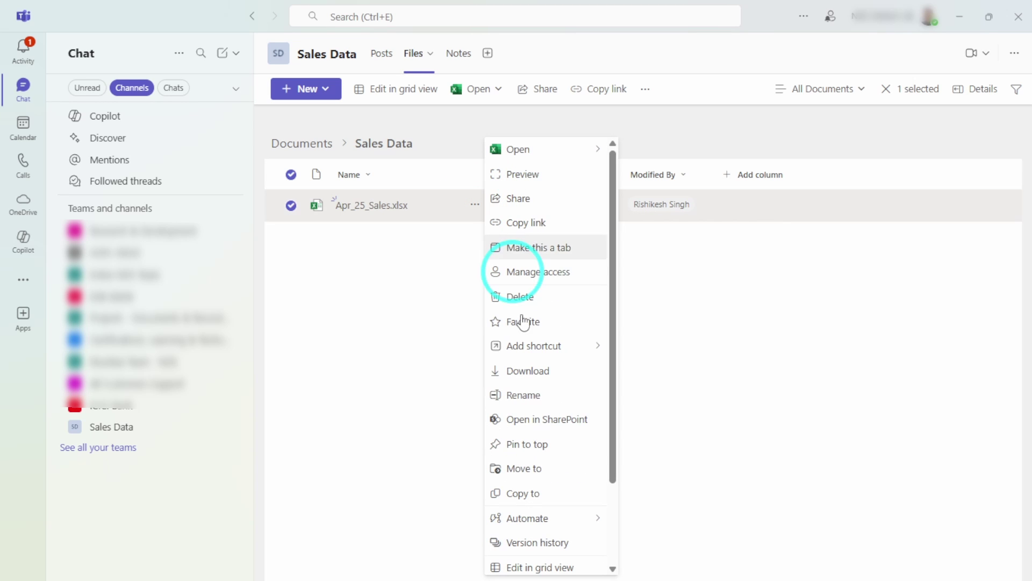
pyautogui.scroll(-4, 523, 322)
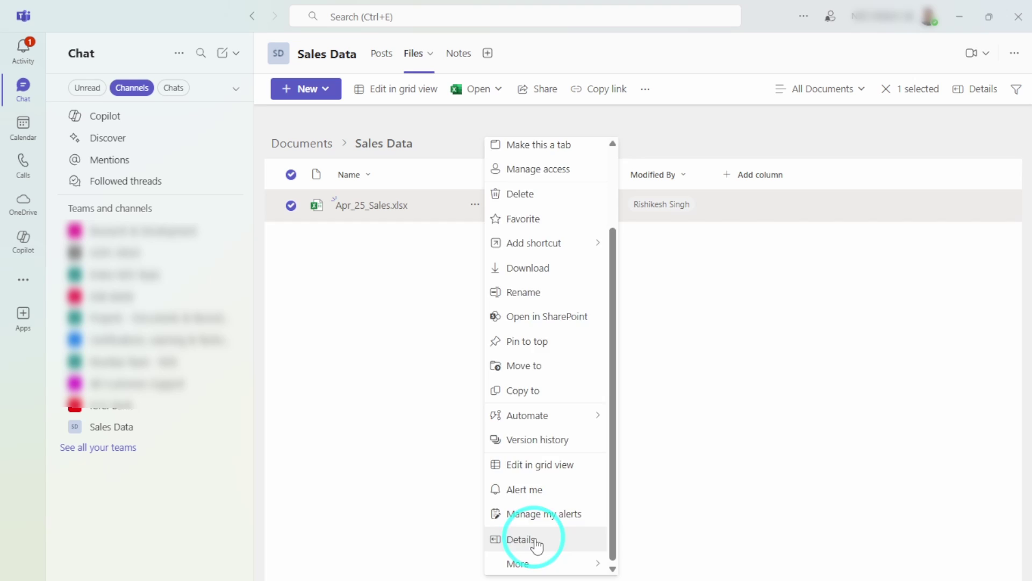
pyautogui.click(537, 543)
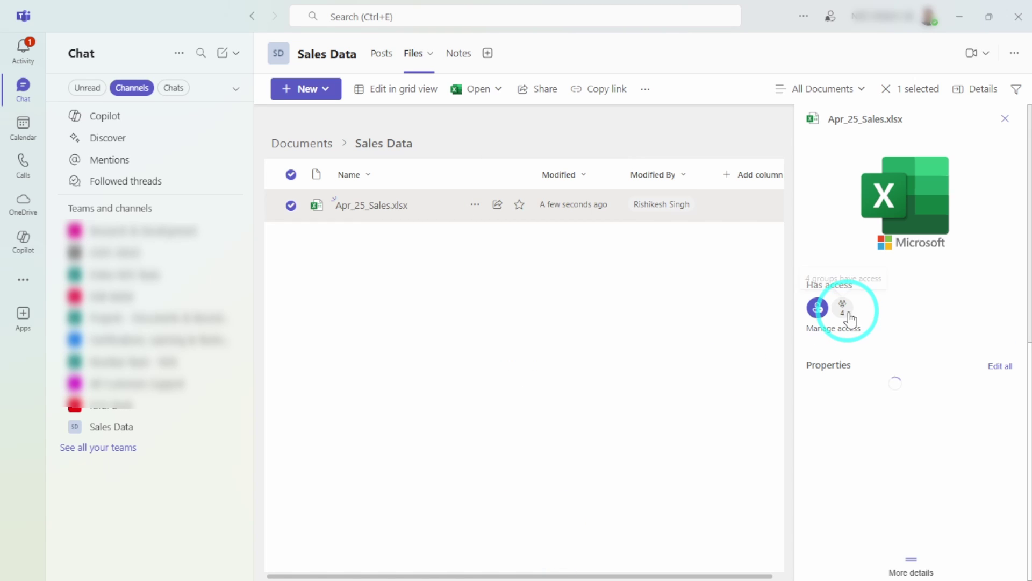
pyautogui.scroll(-5, 917, 398)
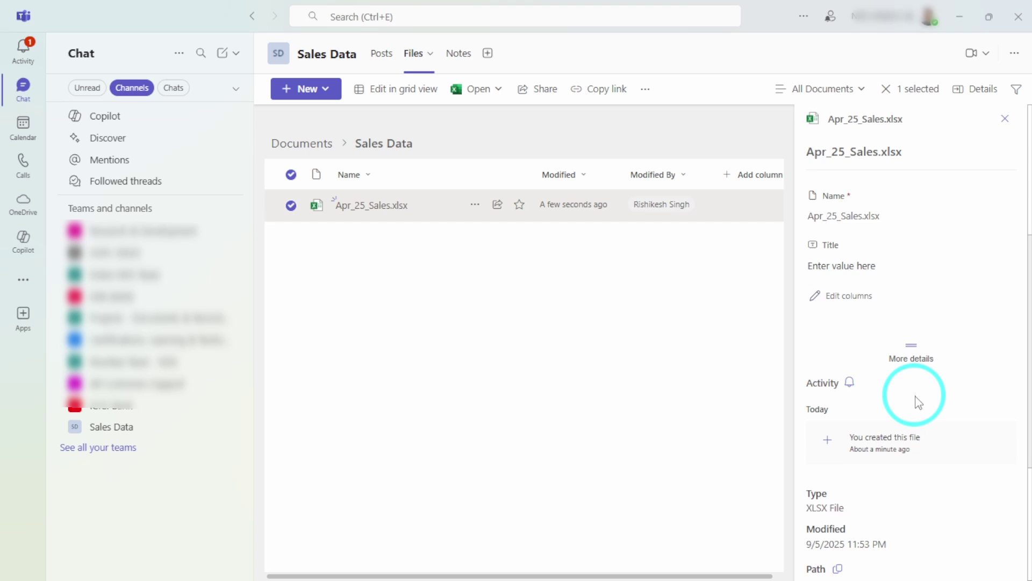
pyautogui.scroll(-5, 917, 399)
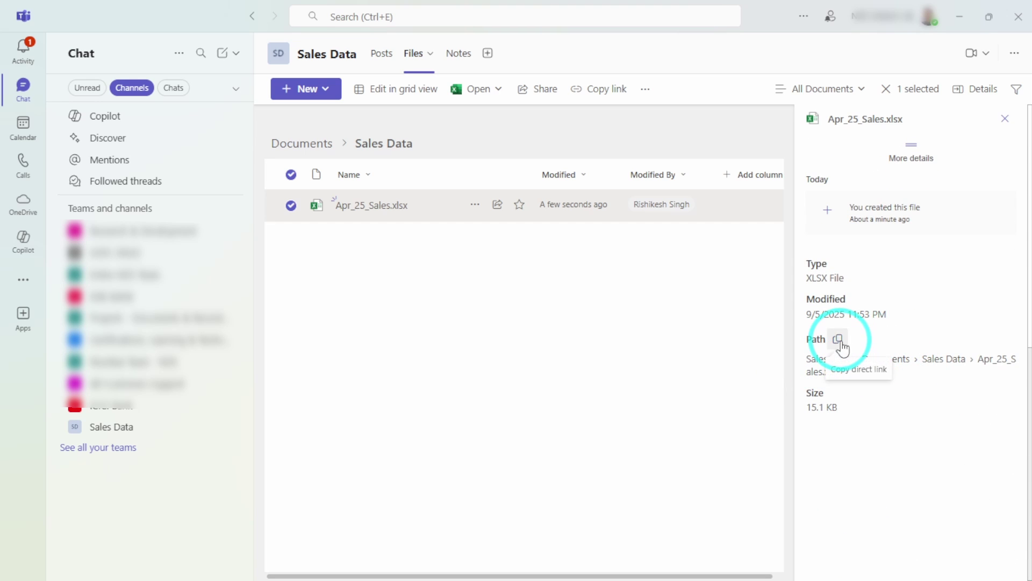
pyautogui.click(839, 344)
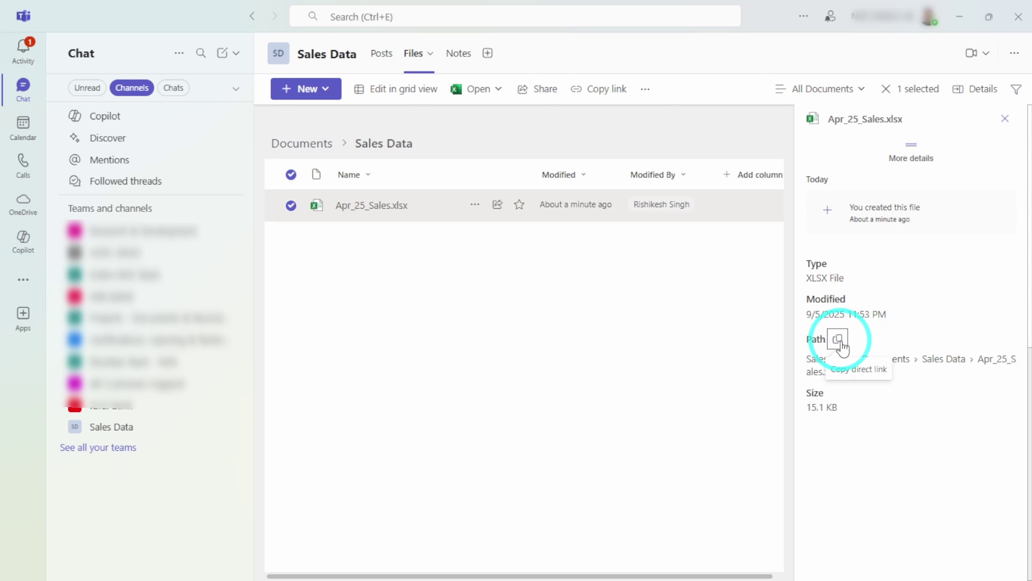
pyautogui.hotkey('alt', 'Tab')
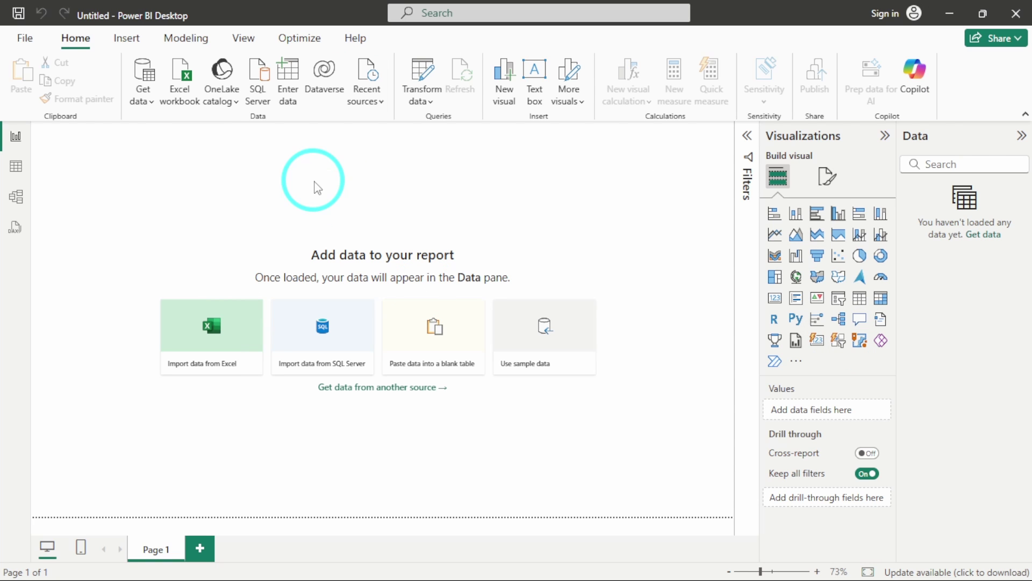
# Find the Web connector through Get data > More with a 'web' search and connect.
pyautogui.click(140, 102)
pyautogui.click(189, 424)
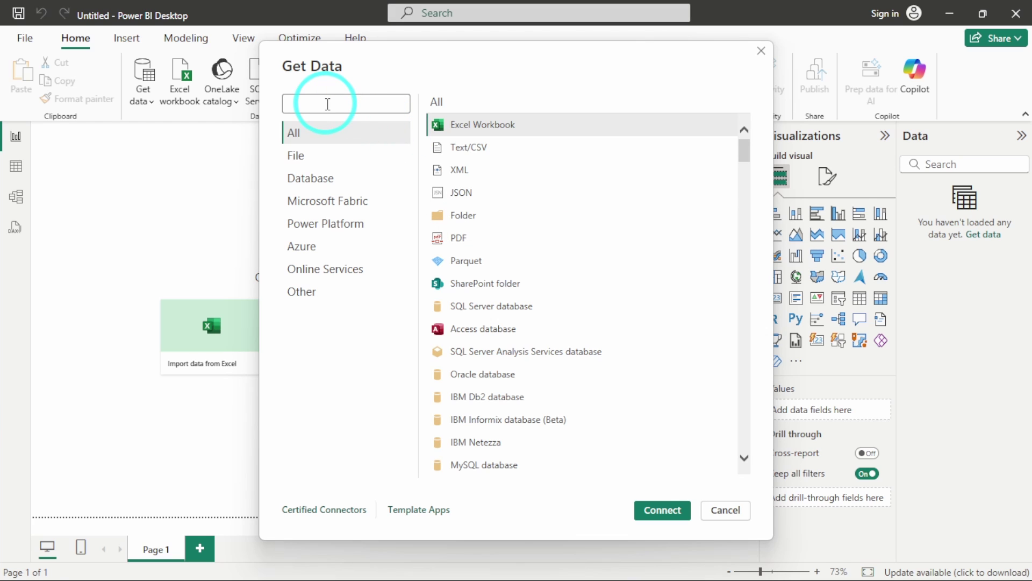
pyautogui.write('web')
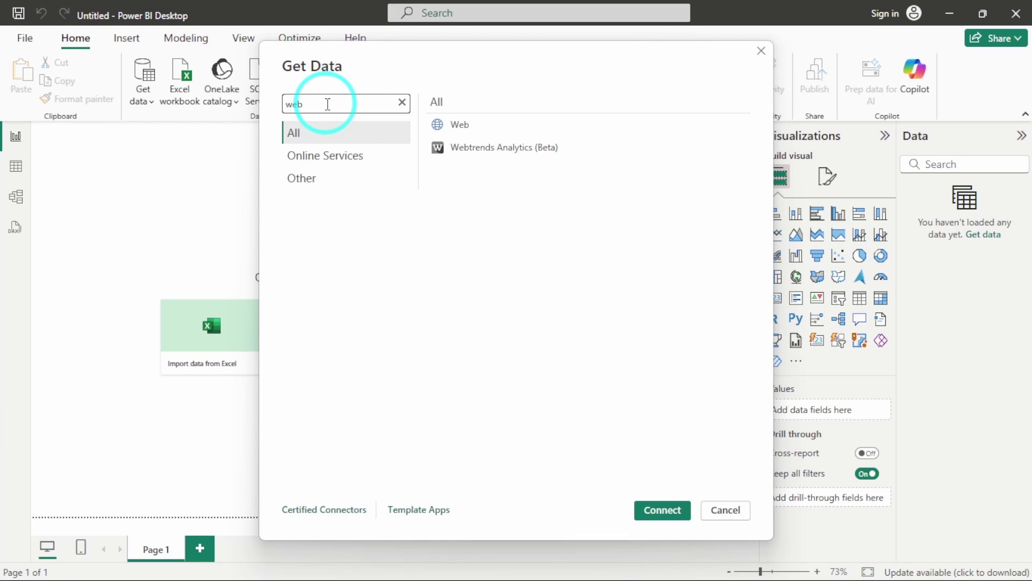
pyautogui.click(506, 121)
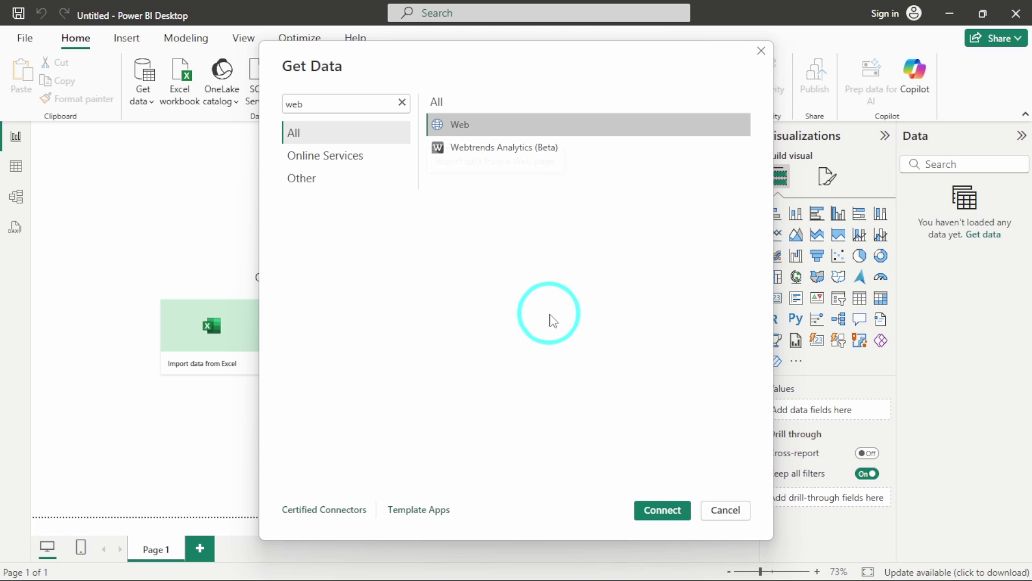
pyautogui.click(653, 509)
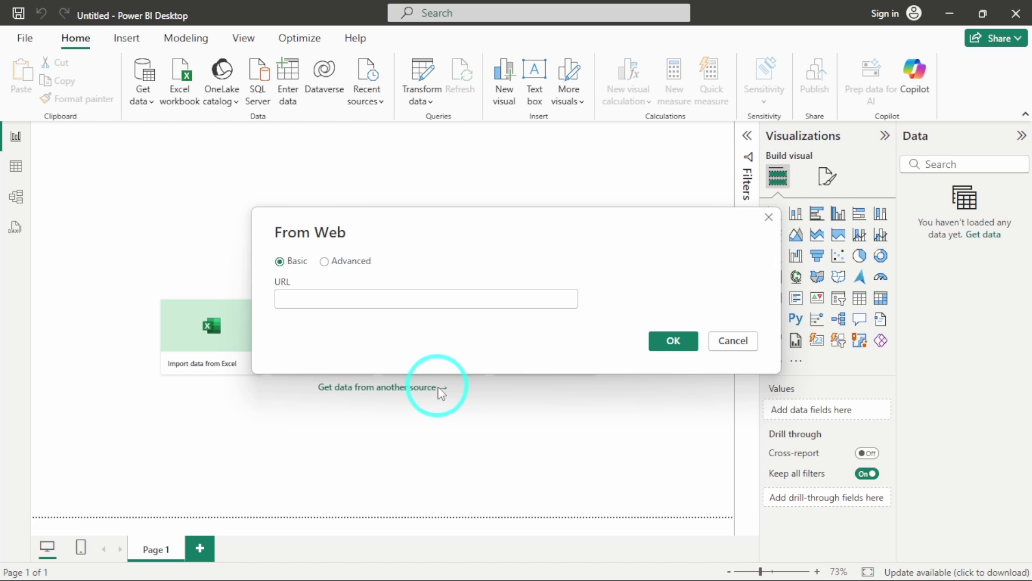
# Paste the workbook's SharePoint link into From Web and select Sheet1 in Navigator.
pyautogui.click(396, 295)
pyautogui.hotkey('ctrl', 'v')
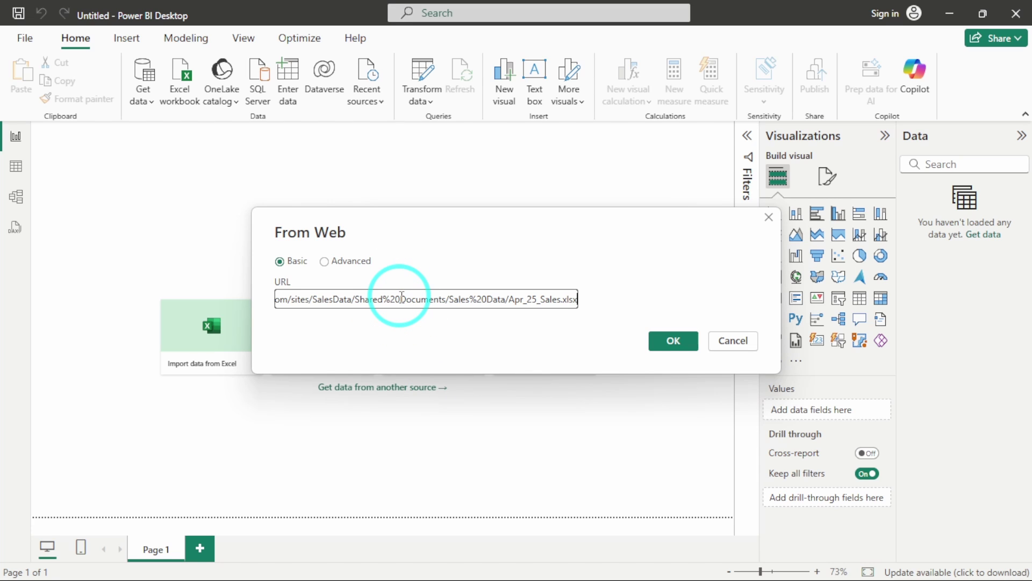
pyautogui.click(673, 339)
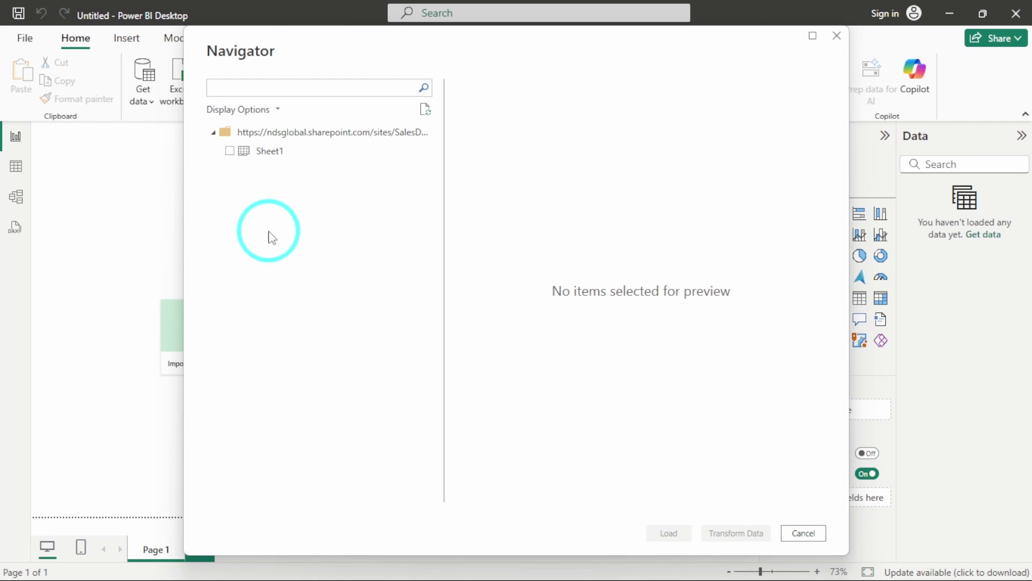
pyautogui.click(230, 151)
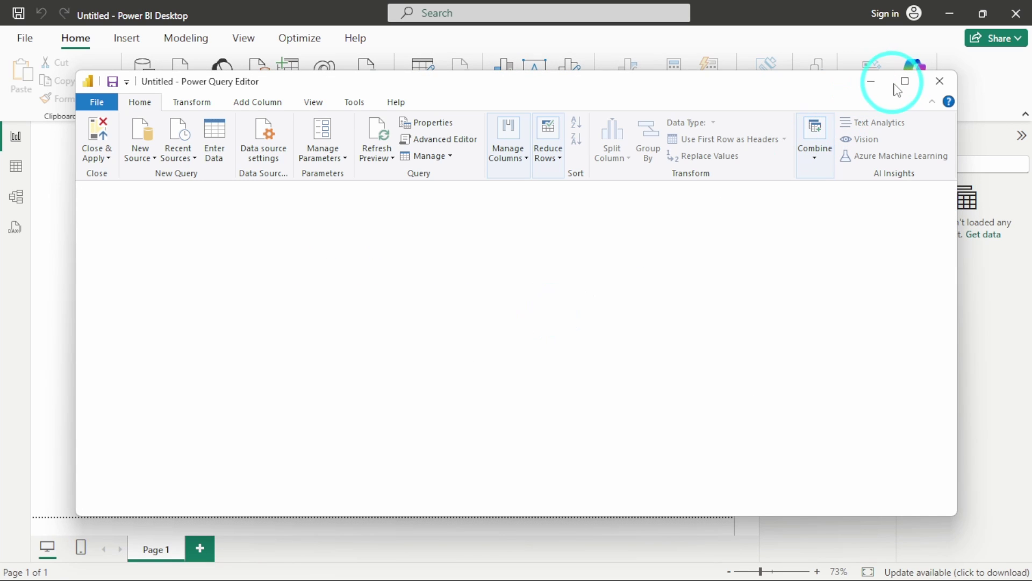
# Maximize Power Query Editor, check Sheet1's 6 columns, and Close & Apply.
pyautogui.click(905, 82)
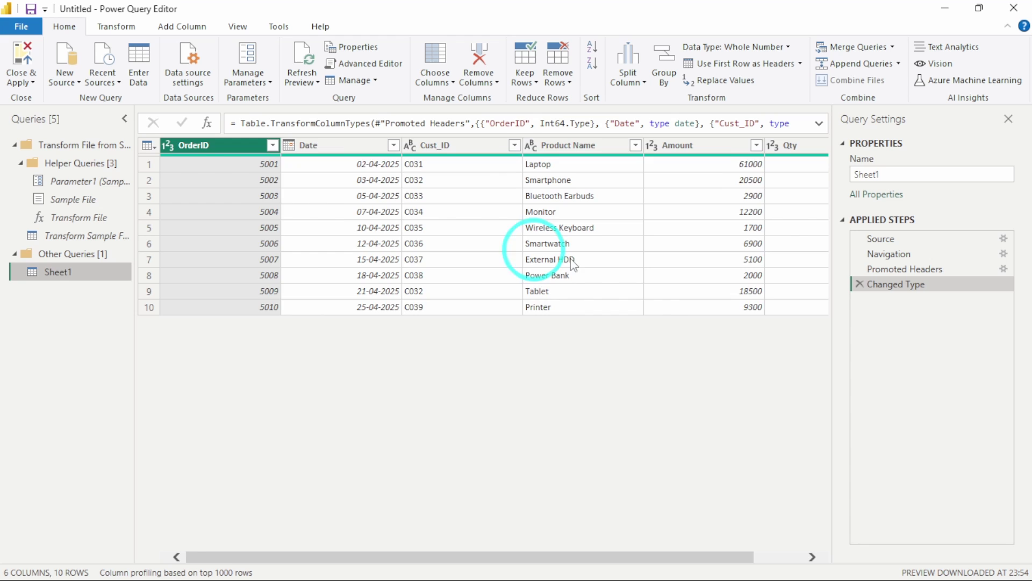
pyautogui.hscroll(2, 617, 279)
pyautogui.hscroll(-2, 616, 279)
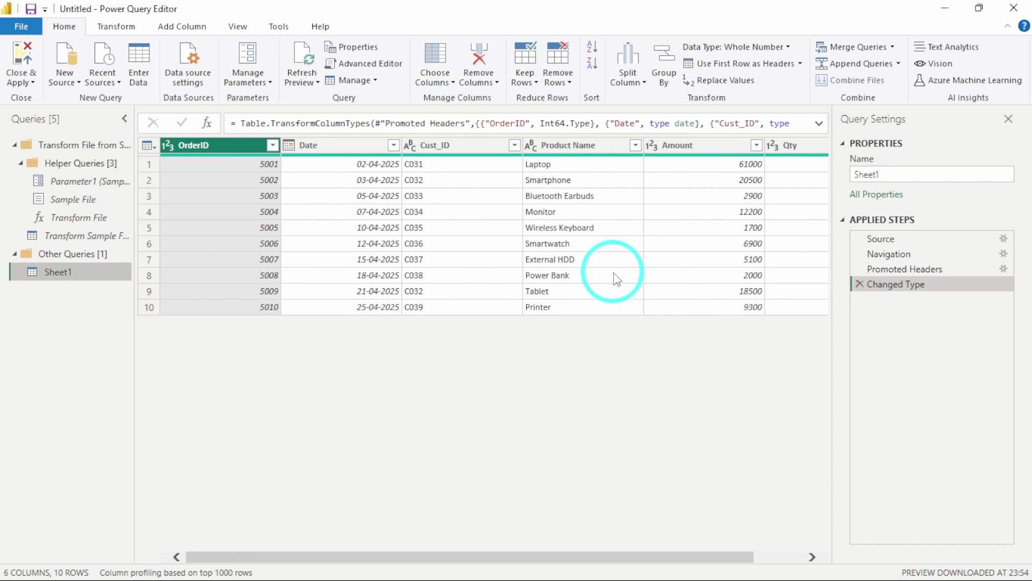
pyautogui.click(24, 81)
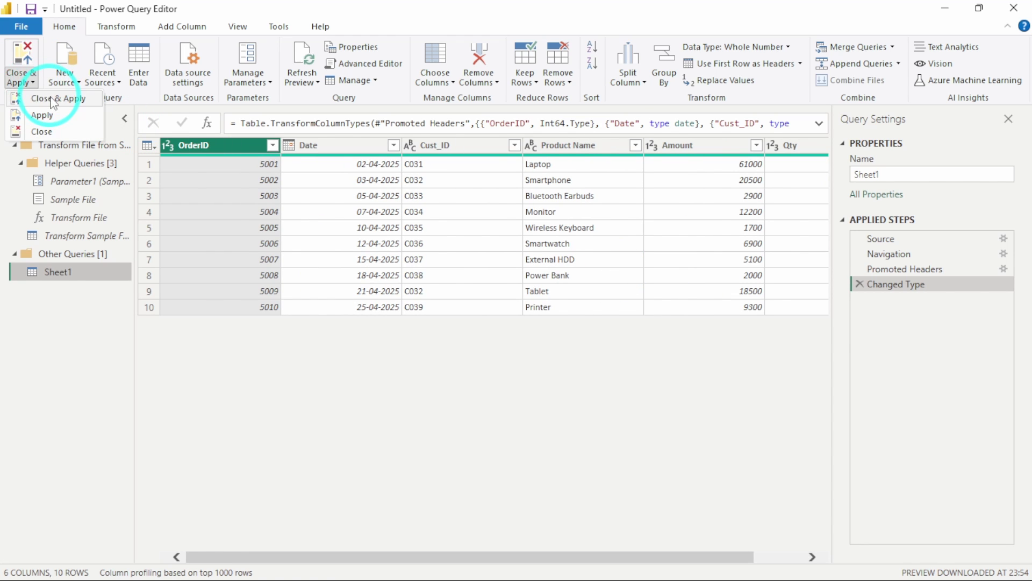
pyautogui.click(53, 100)
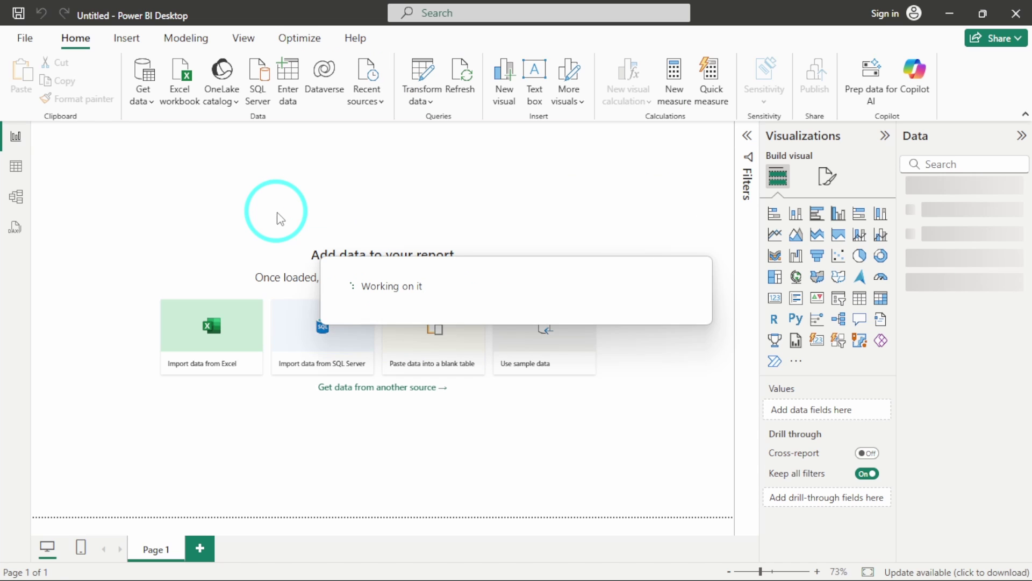
# Switch to Table view to see Sheet1's ten order rows.
pyautogui.click(15, 167)
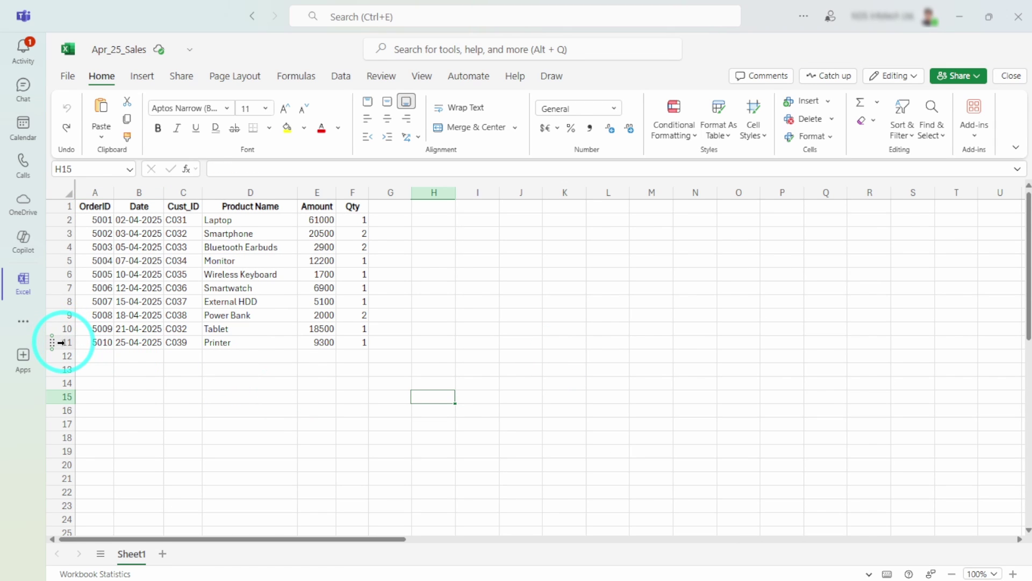
# Delete spreadsheet rows 6–11 (orders 5005–5010), leaving four orders in the workbook.
pyautogui.moveTo(63, 342); pyautogui.dragTo(55, 276)
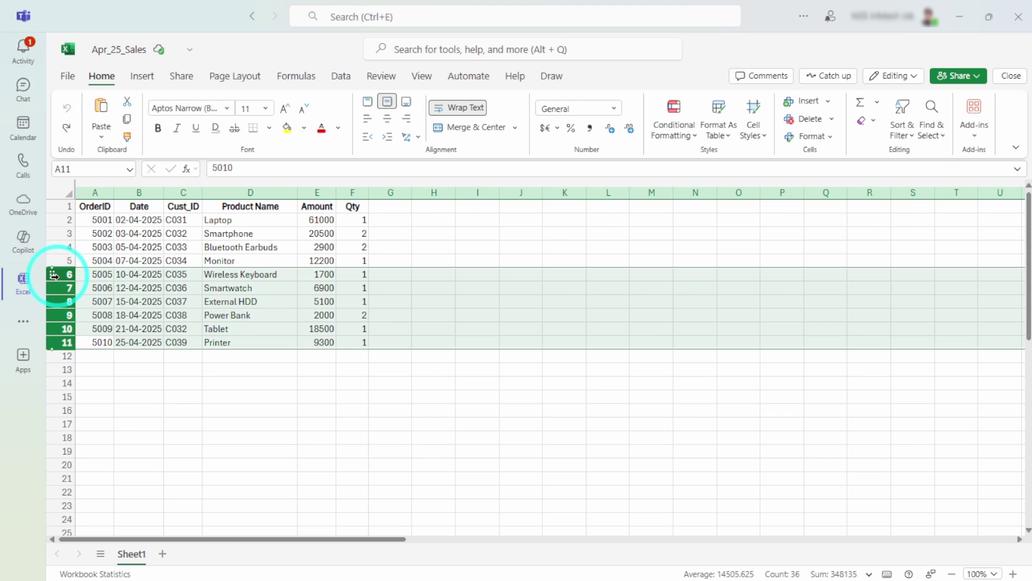
pyautogui.press('Delete')
pyautogui.click(327, 341)
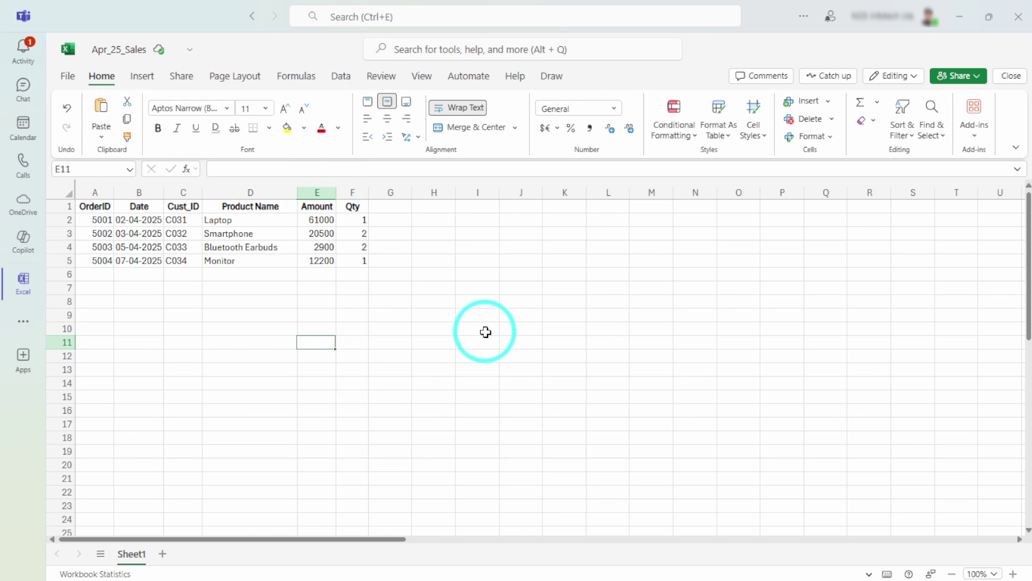
pyautogui.moveTo(157, 53)
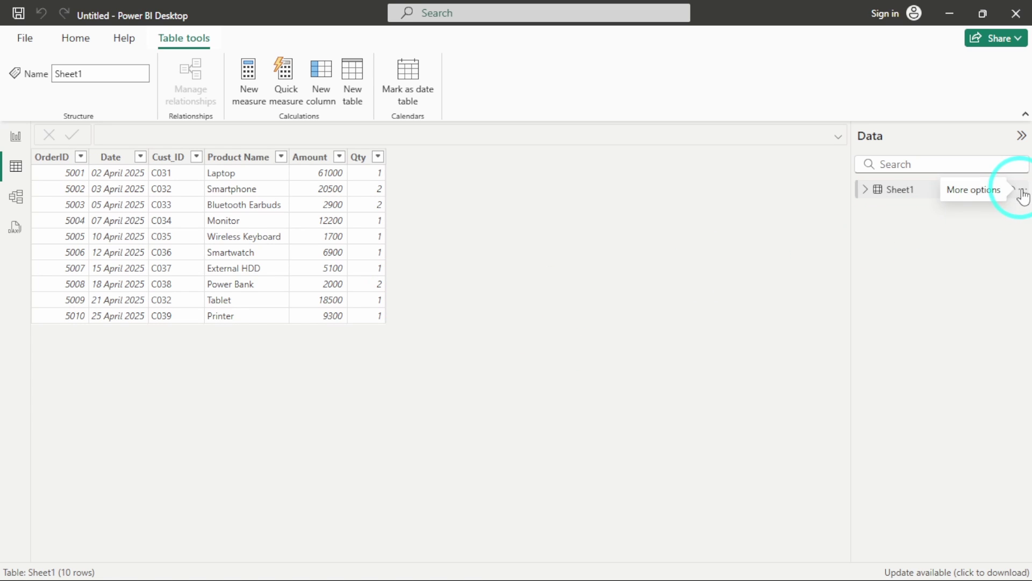
# Refresh Sheet1 from its Data pane menu so only orders 5001–5004 remain.
pyautogui.click(1021, 190)
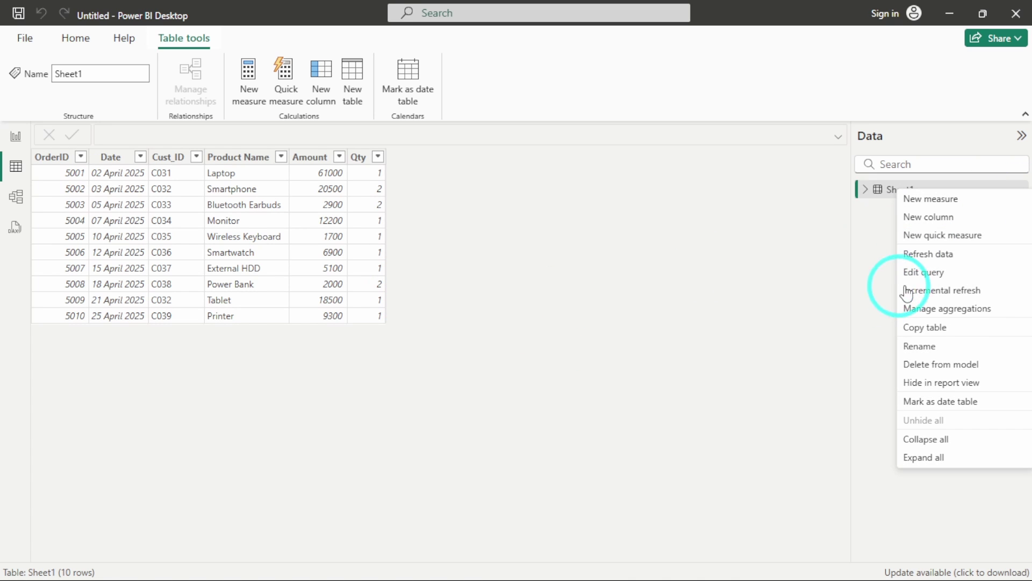
pyautogui.click(926, 254)
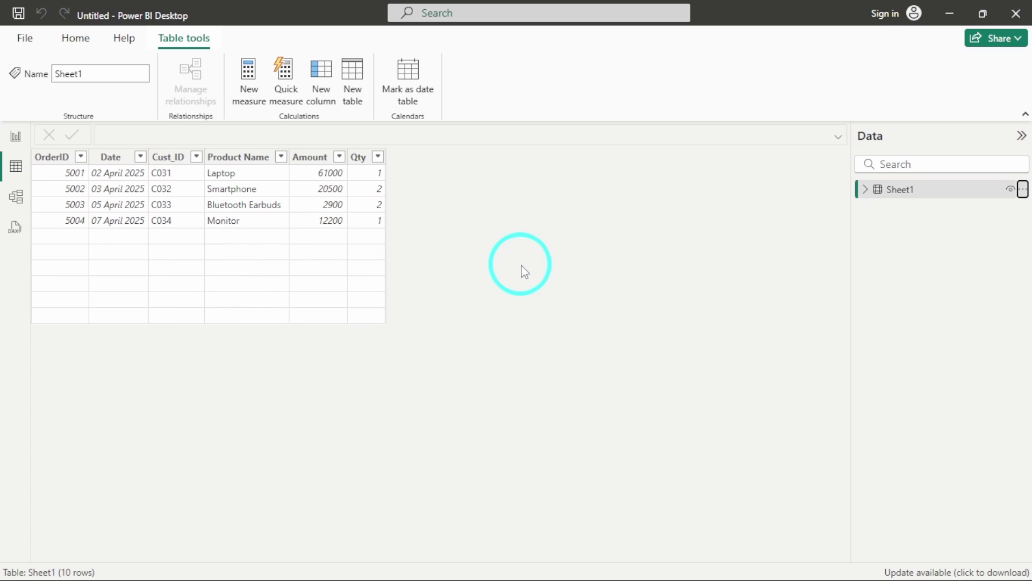